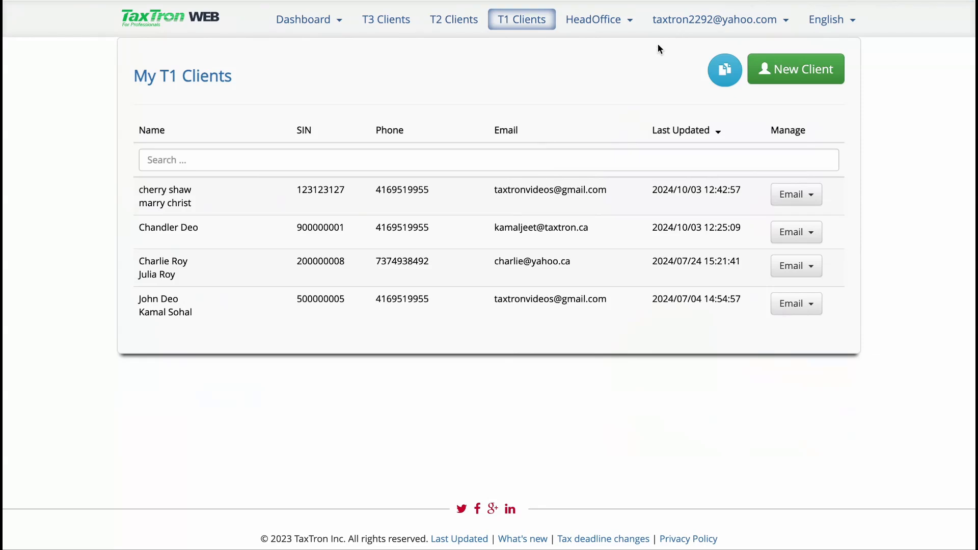
# Reload the T1 client list, open the client's 2023 FHSA return and expand its Income section
pyautogui.click(519, 27)
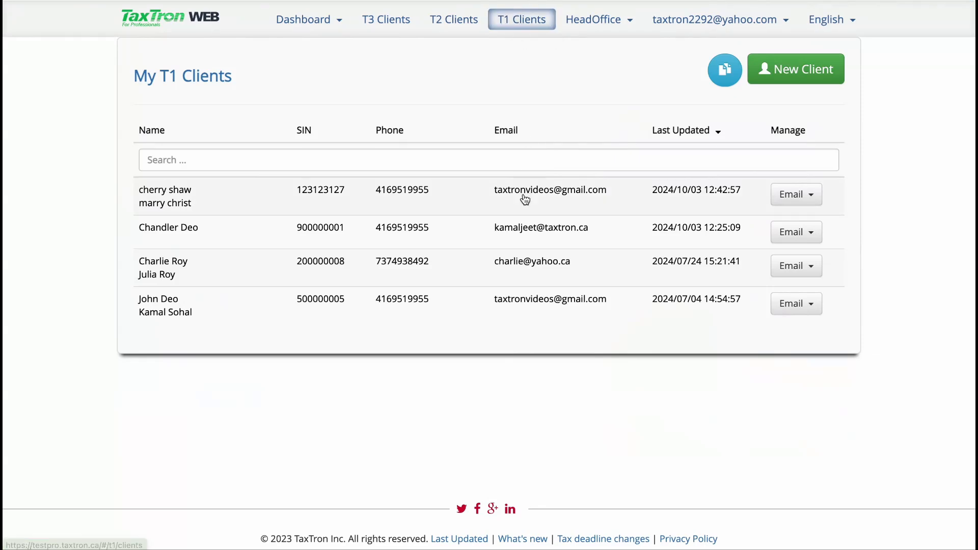
pyautogui.click(532, 231)
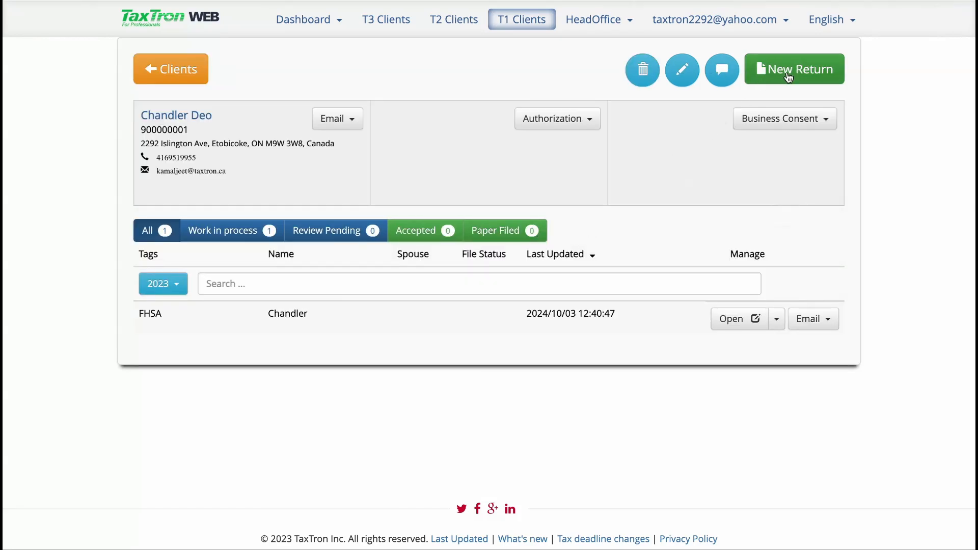
pyautogui.click(720, 317)
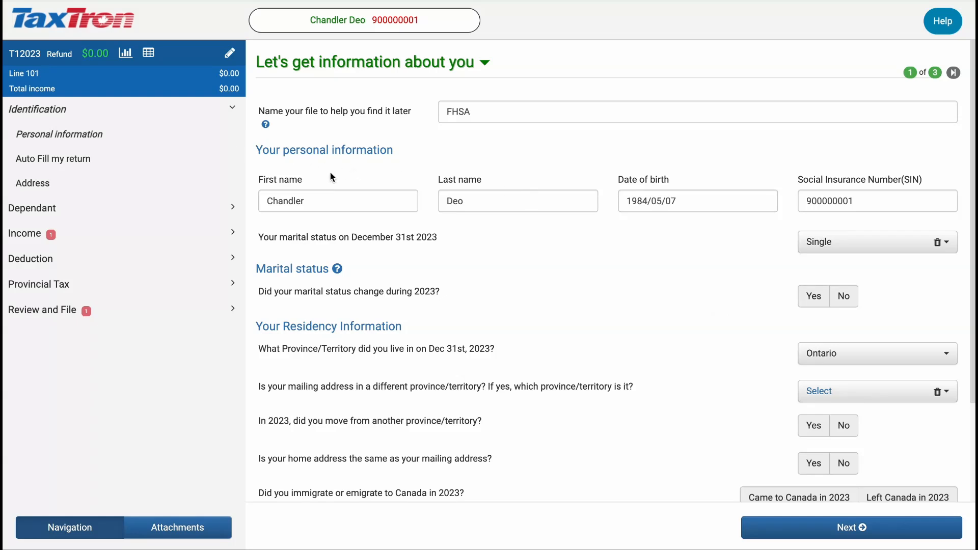
pyautogui.click(26, 237)
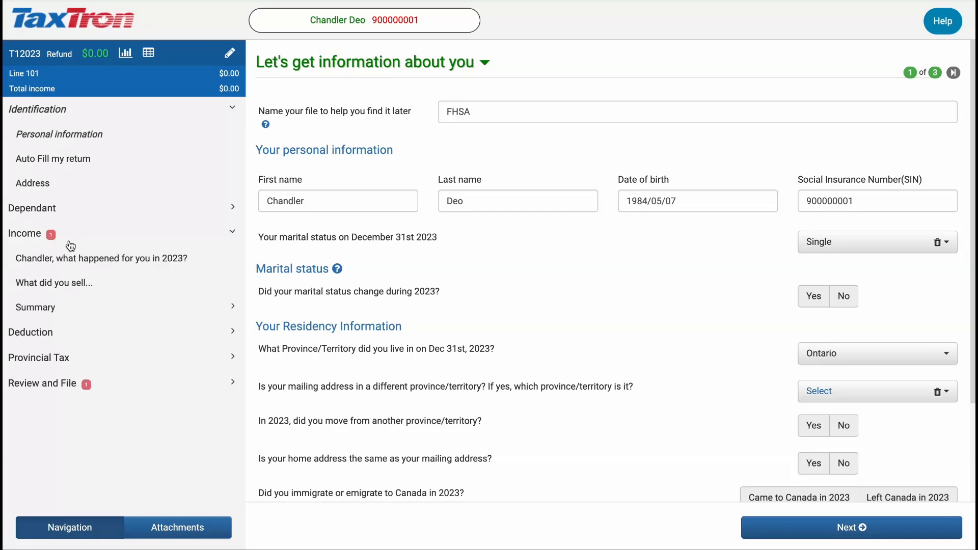
# Answer Yes to opening an FHSA and working in 2023, select the T4 slip, and reach the T4 form
pyautogui.click(82, 258)
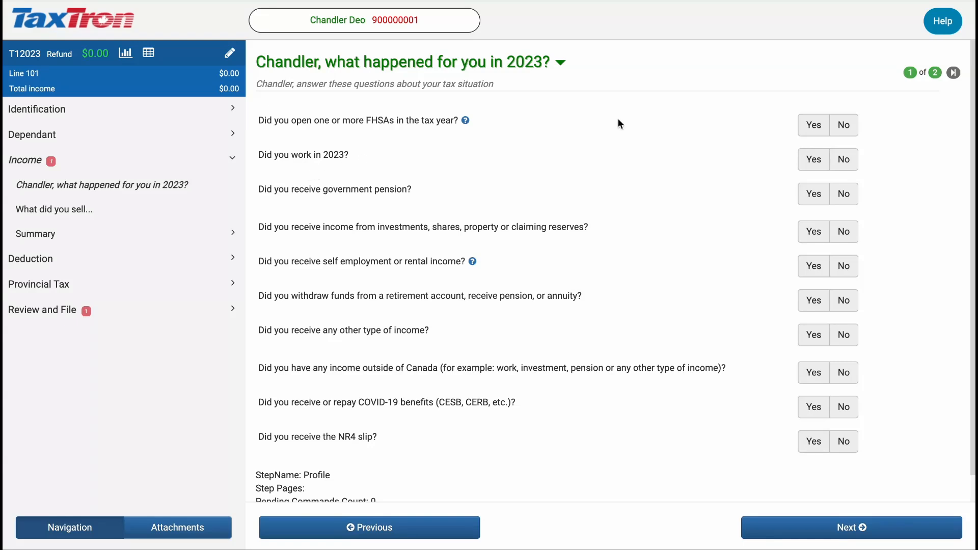
pyautogui.click(817, 131)
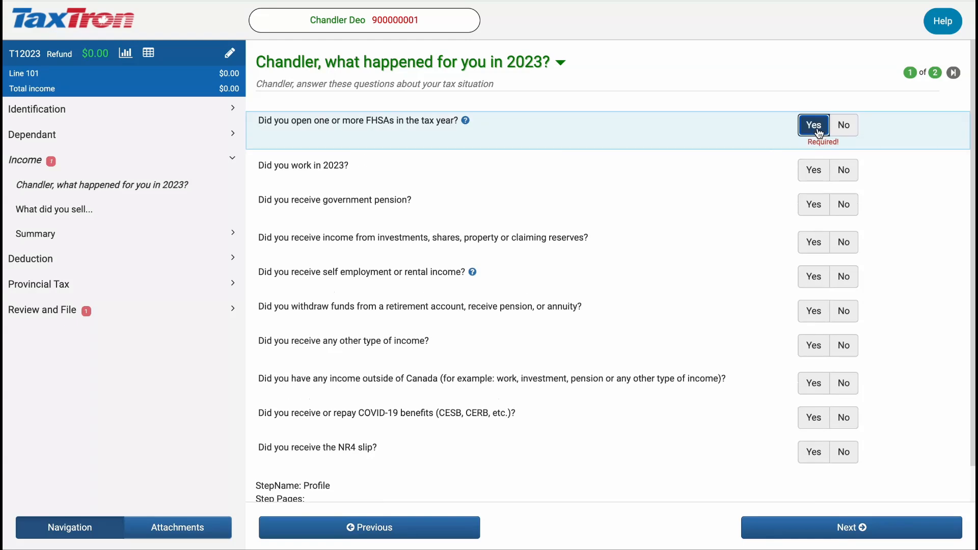
pyautogui.click(813, 169)
pyautogui.click(345, 252)
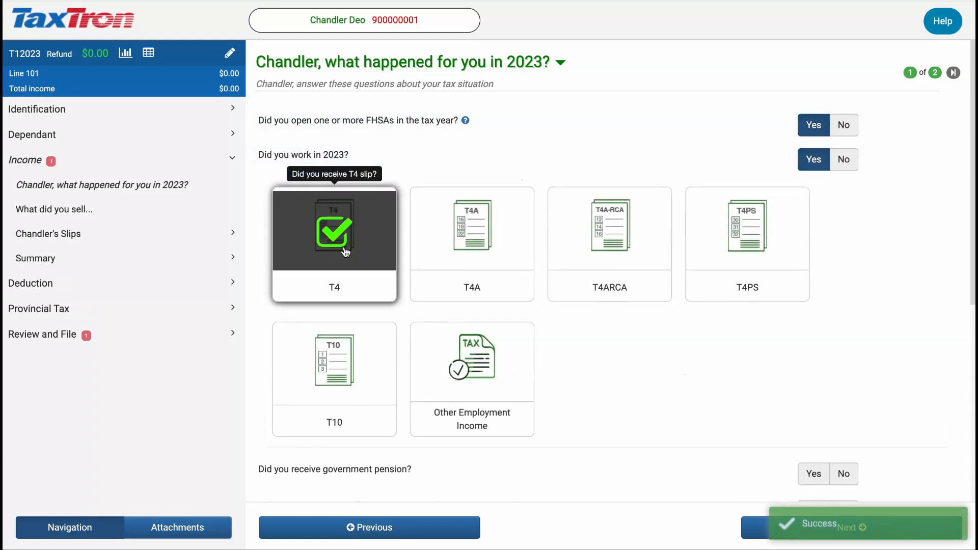
pyautogui.click(755, 532)
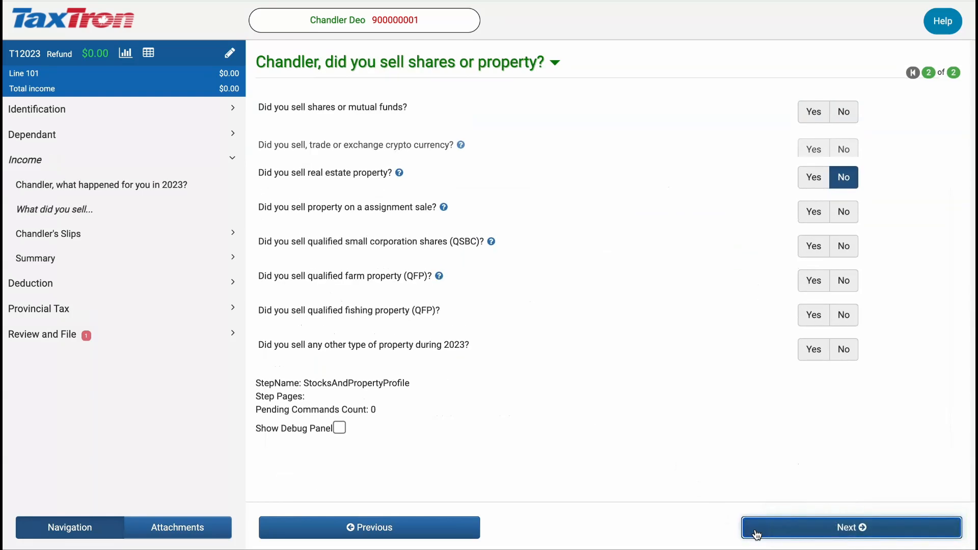
pyautogui.click(756, 532)
pyautogui.click(529, 245)
# Enter T4 employer abc with box 14 57,800, box 22 8,300, box 16 1,300 and box 24 850
pyautogui.write('abc')
pyautogui.click(753, 303)
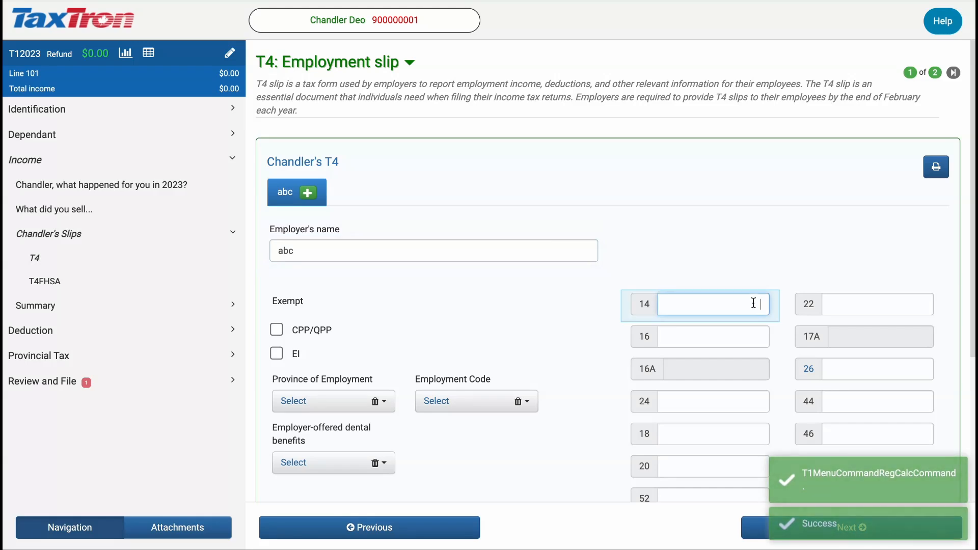
pyautogui.write('57800')
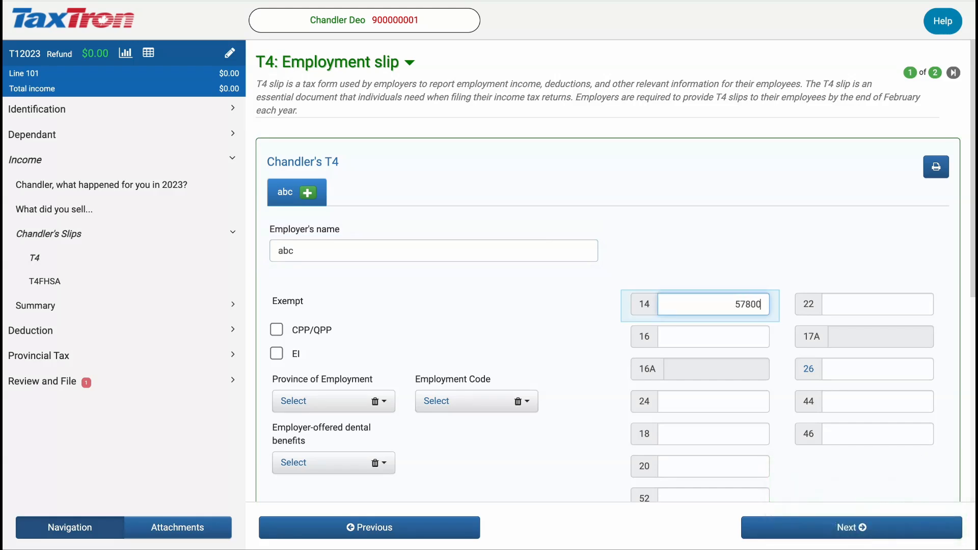
pyautogui.click(852, 311)
pyautogui.write('8,30')
pyautogui.write('00')
pyautogui.click(733, 338)
pyautogui.write('1,3')
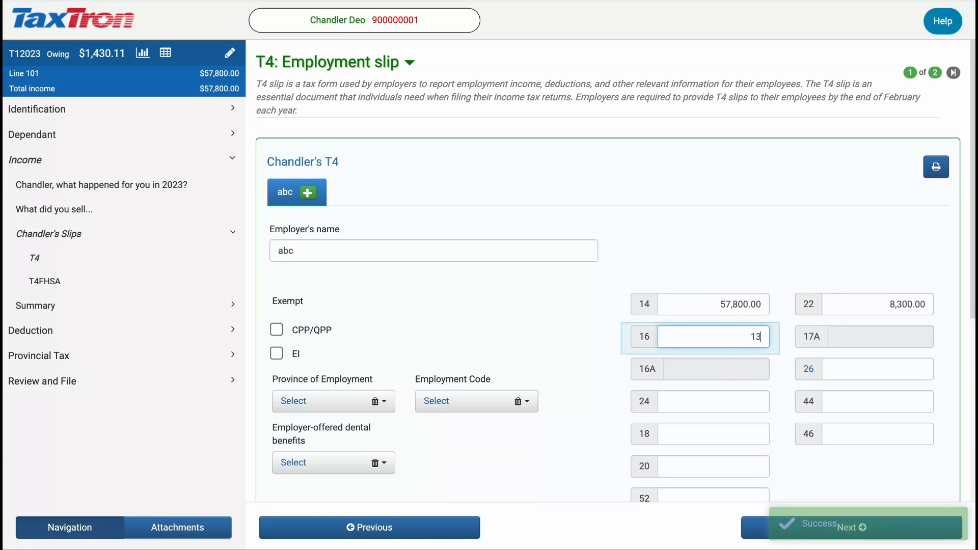
pyautogui.write('00')
pyautogui.click(734, 401)
pyautogui.write('850')
# Set the T4 province of employment to ON
pyautogui.click(305, 404)
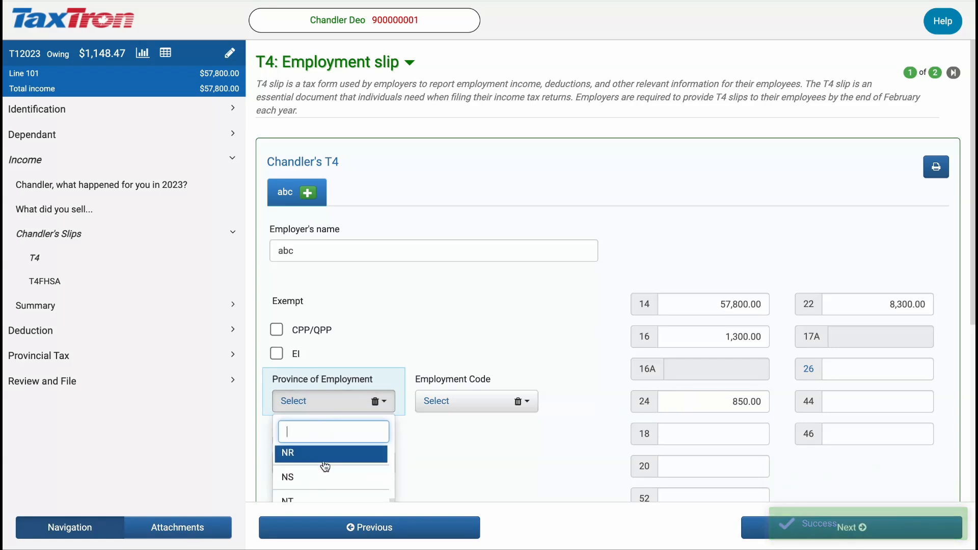
pyautogui.scroll(-3, 325, 466)
pyautogui.click(315, 486)
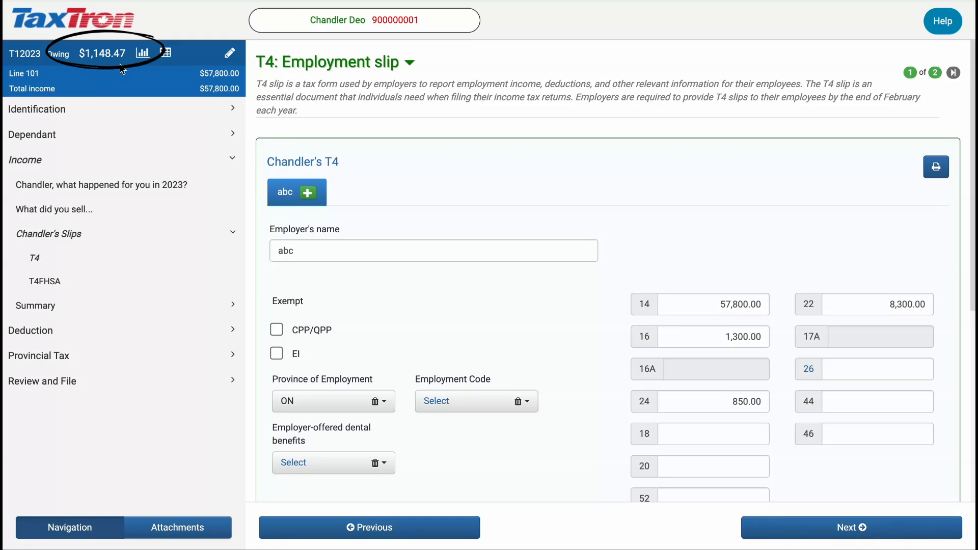
pyautogui.click(756, 528)
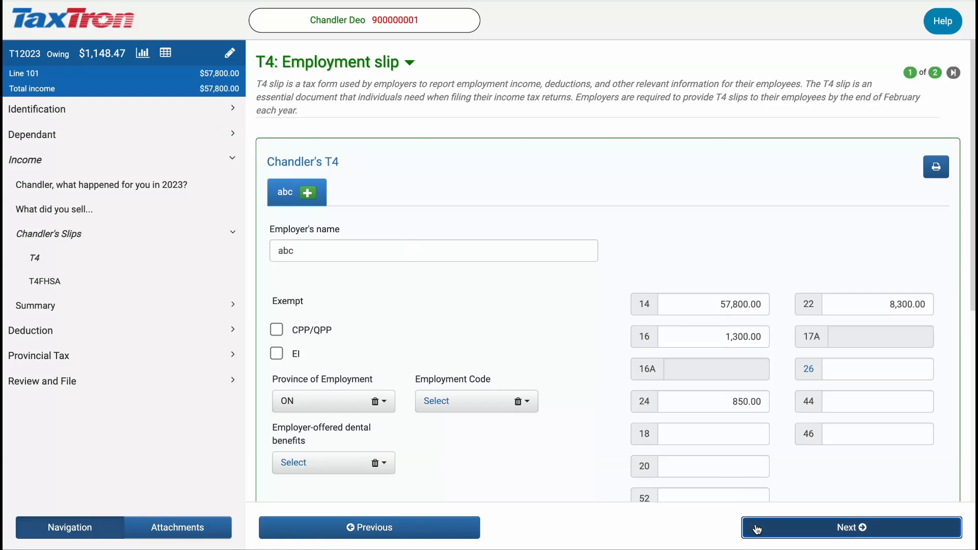
# Enter T4FHSA issuer xyz with a 5,000 Box 18 contribution, then view the five-year comparative review
pyautogui.click(360, 223)
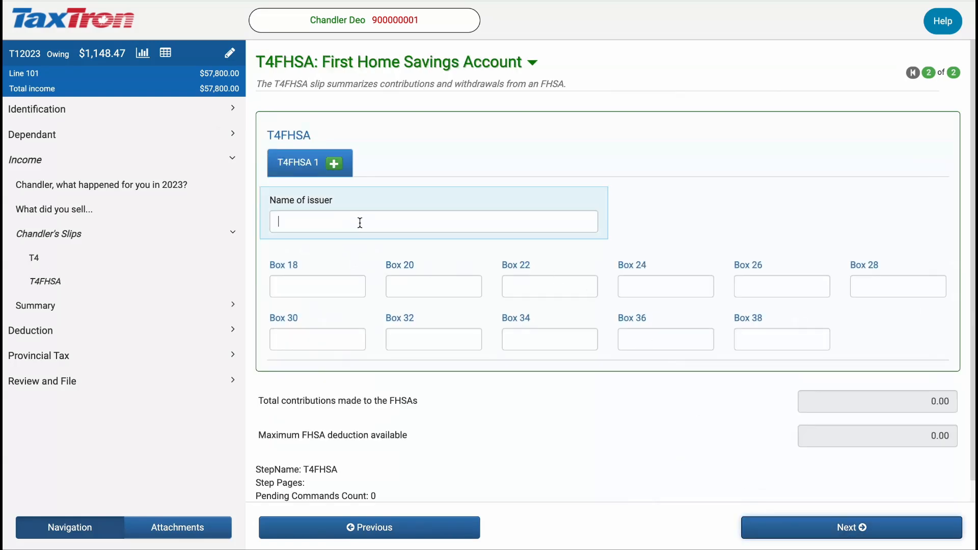
pyautogui.write('xyz')
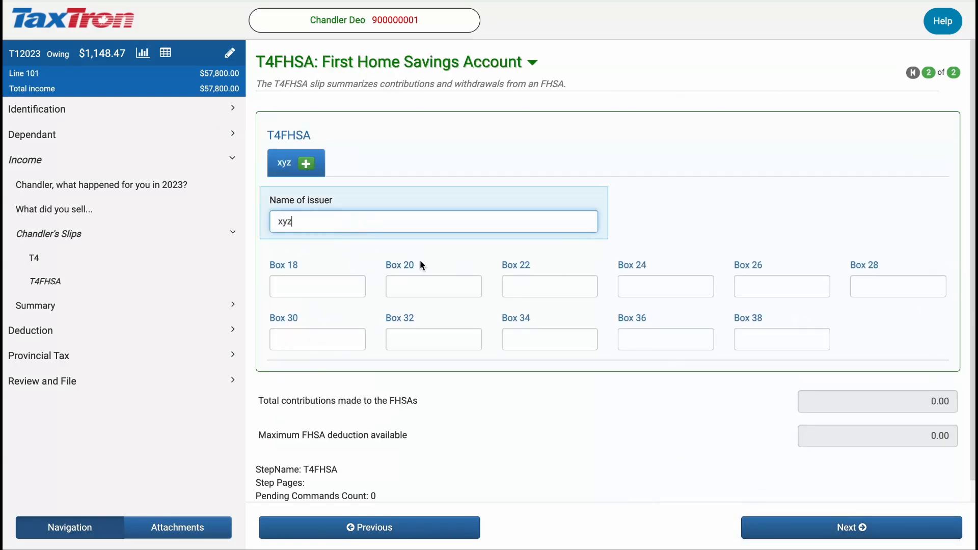
pyautogui.click(298, 281)
pyautogui.write('5000')
pyautogui.press('Tab')
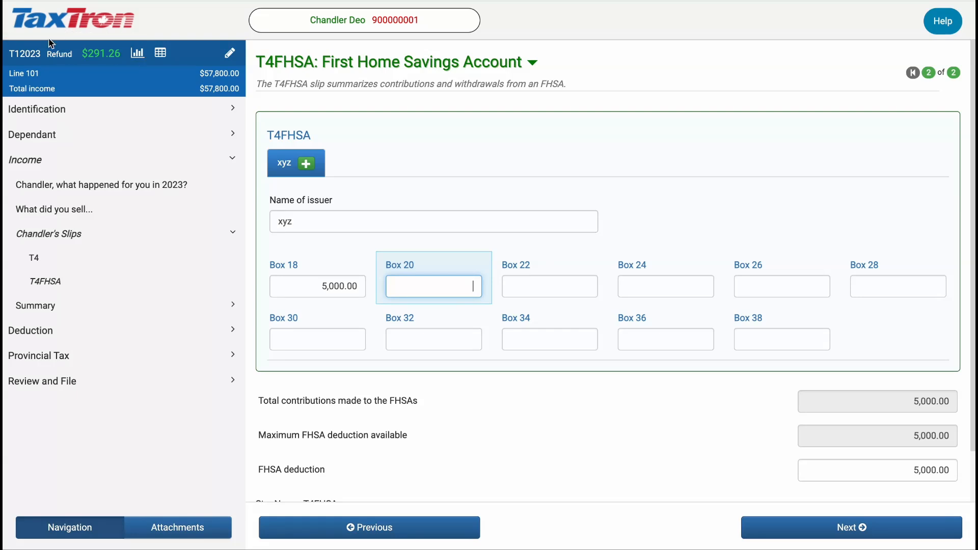
pyautogui.click(160, 53)
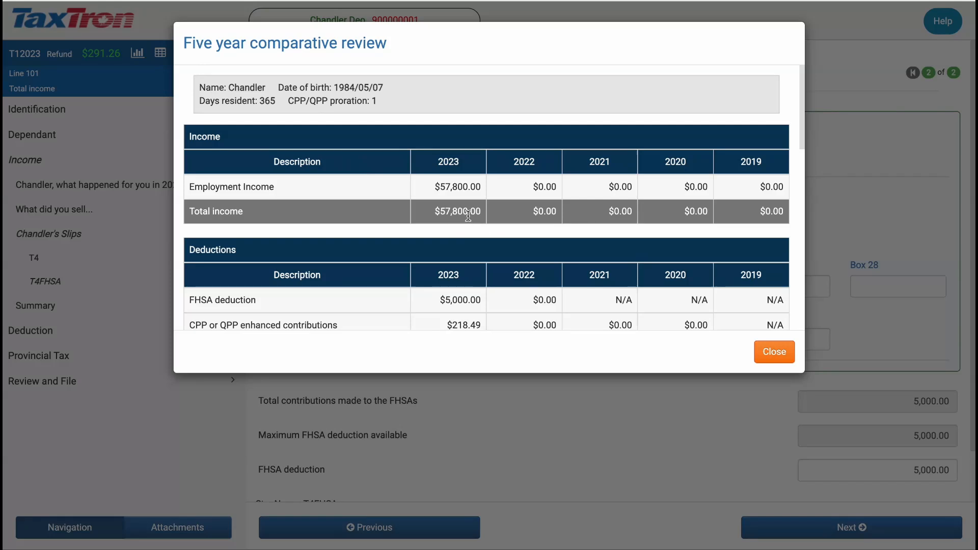
# Check the $5,000.00 FHSA deduction and $52,581.51 net income in the comparative review, then close it
pyautogui.scroll(-2, 467, 216)
pyautogui.scroll(-3, 468, 216)
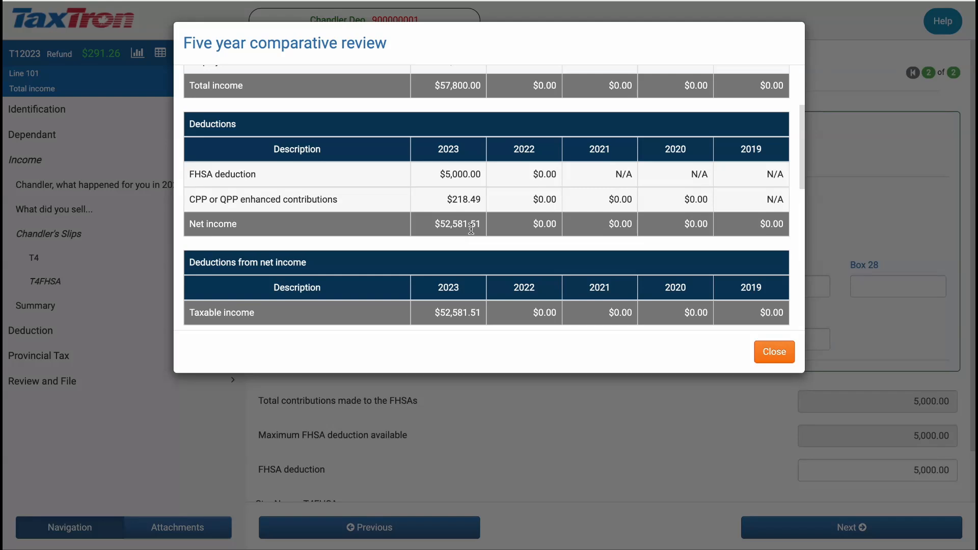
pyautogui.click(778, 358)
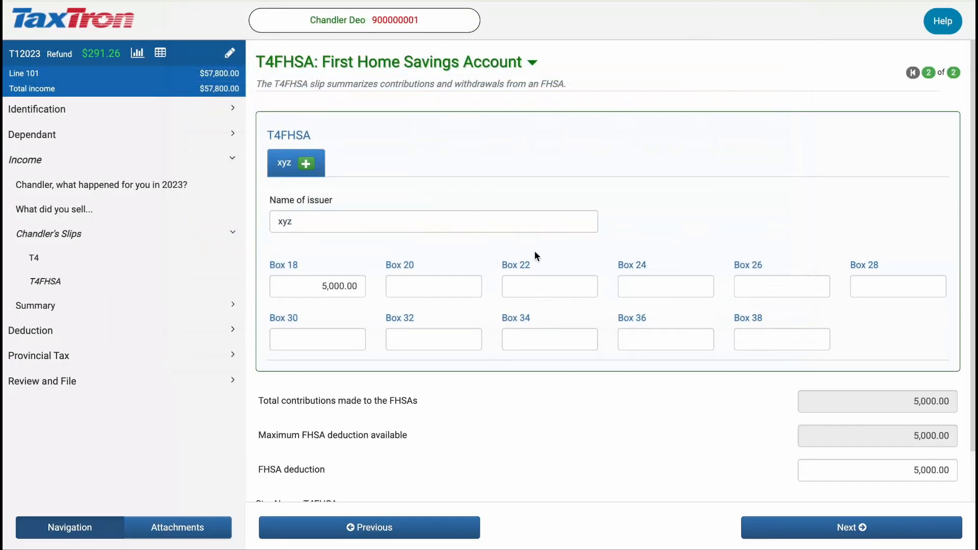
# Change the T4FHSA Box 18 contribution from 5000 to 8000
pyautogui.click(357, 284)
pyautogui.moveTo(357, 284); pyautogui.dragTo(330, 283)
pyautogui.press('BackSpace')
pyautogui.write('8')
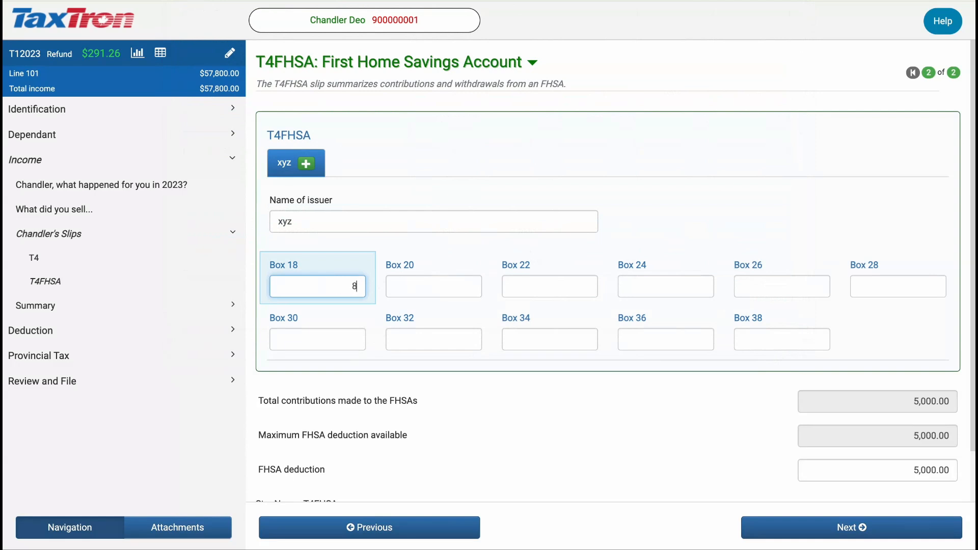
pyautogui.write('000')
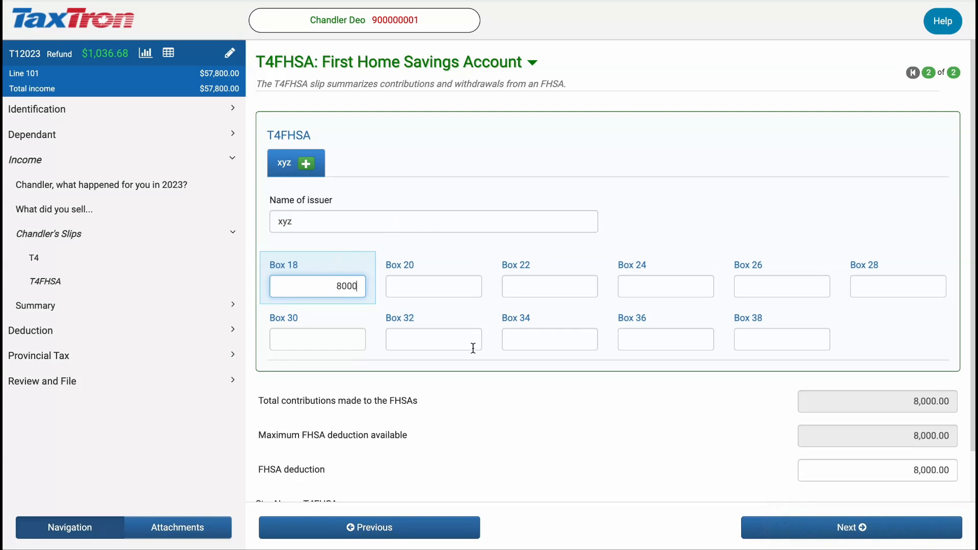
# Limit the FHSA deduction to 5000 instead of 8000
pyautogui.scroll(-1, 472, 348)
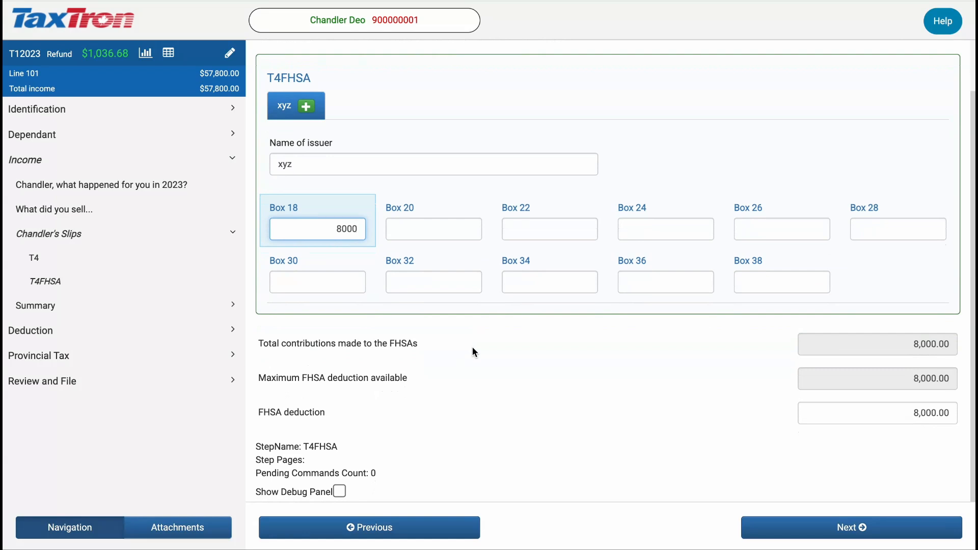
pyautogui.click(907, 409)
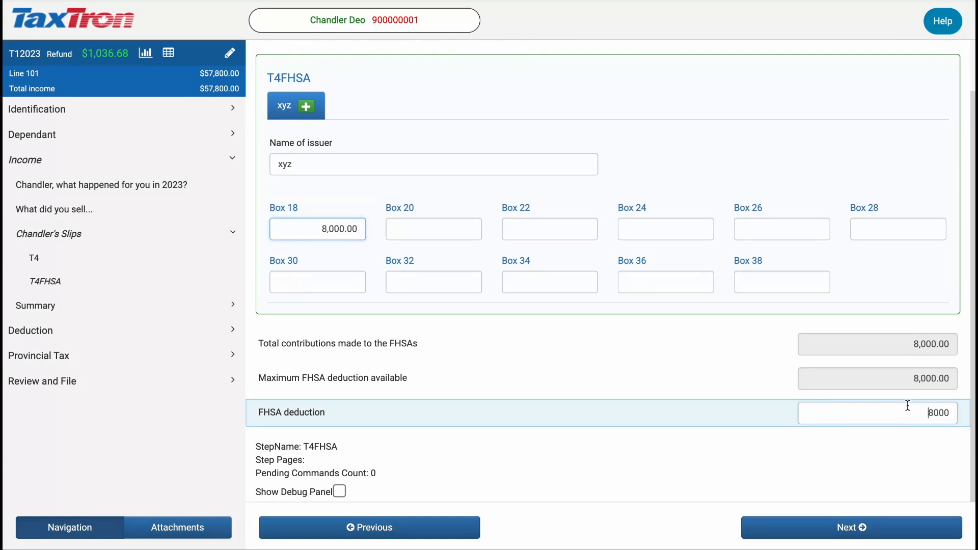
pyautogui.hotkey('ctrl', 'a')
pyautogui.press('BackSpace')
pyautogui.write('500')
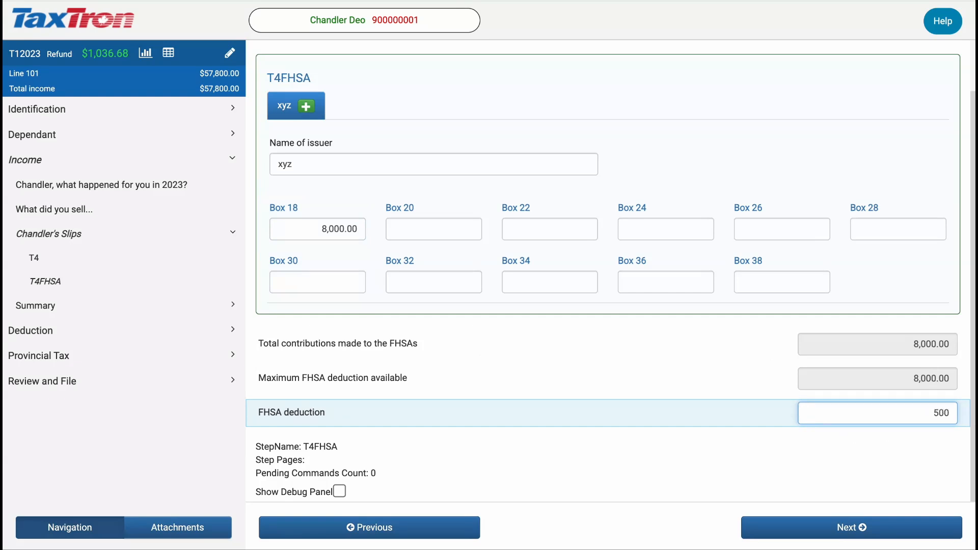
pyautogui.write('0')
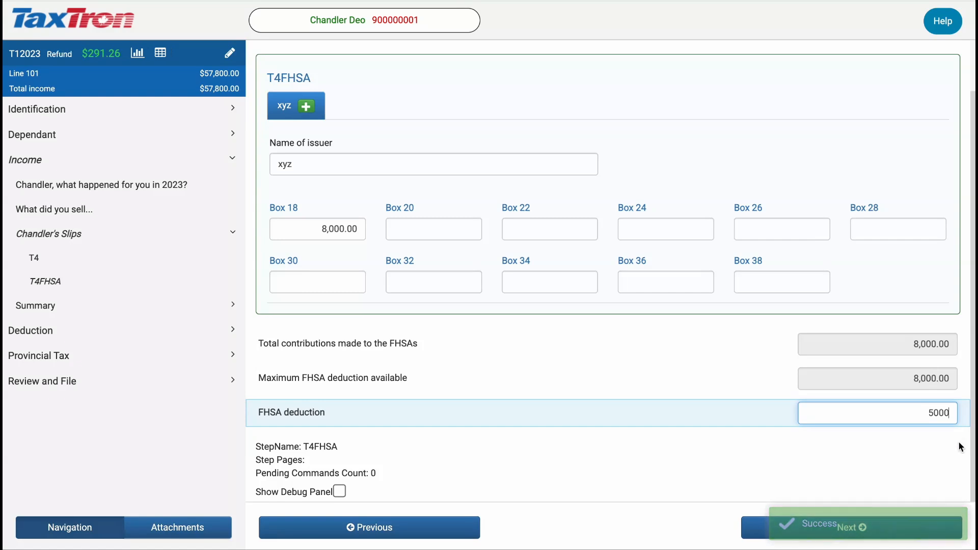
pyautogui.click(946, 460)
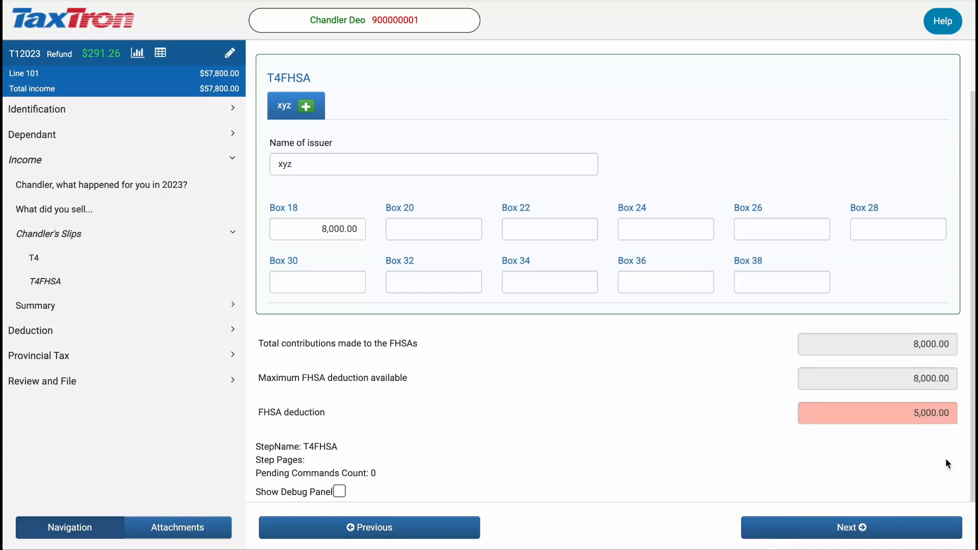
# Open the return's record-keeping PDF and scroll to Schedule 15's 5,000.00 FHSA deduction
pyautogui.click(75, 382)
pyautogui.click(497, 379)
pyautogui.click(478, 407)
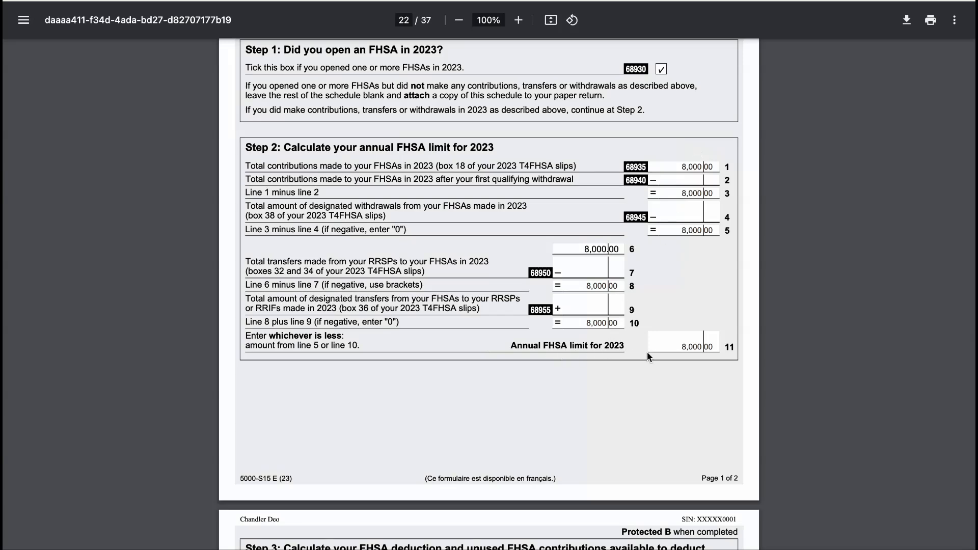
pyautogui.scroll(-7, 679, 321)
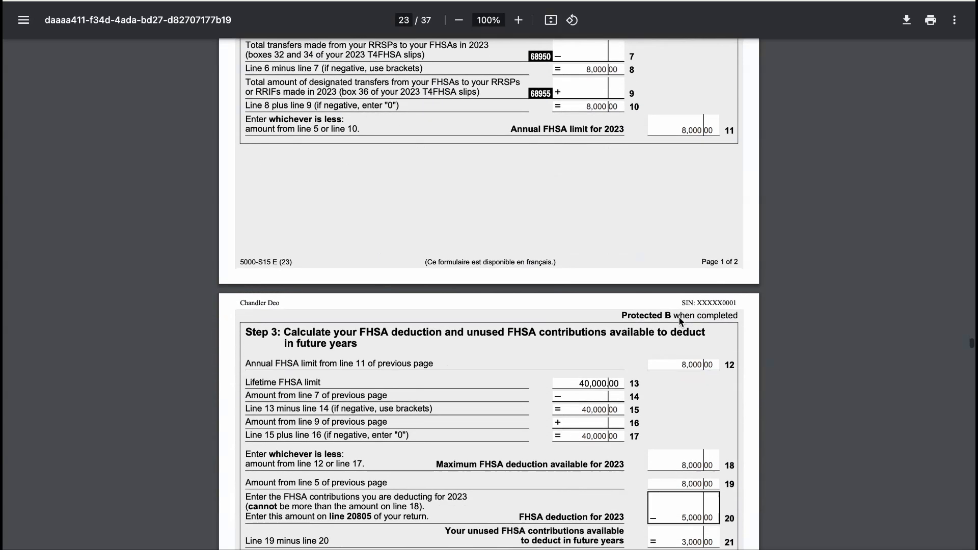